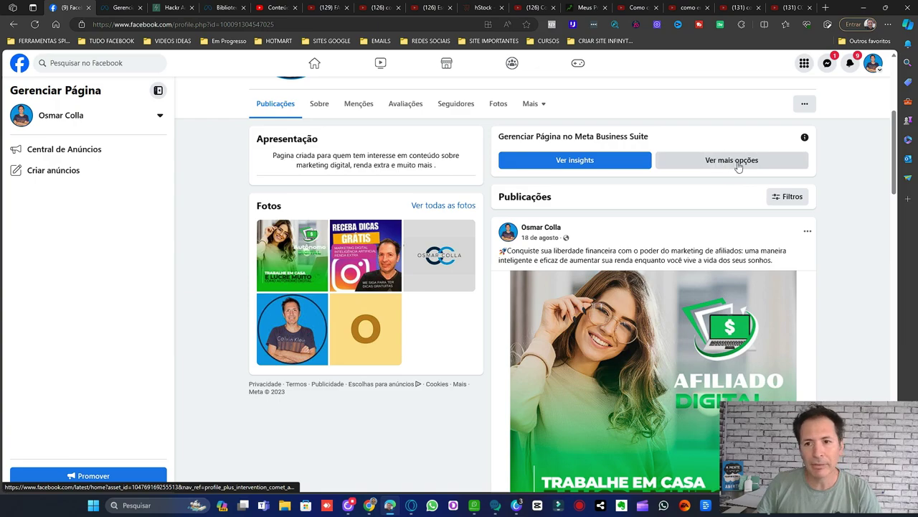
- Open the page's management options in Meta Business Suite, dismissing the mobile app offer and allowing browser notifications
left_click(733, 161)
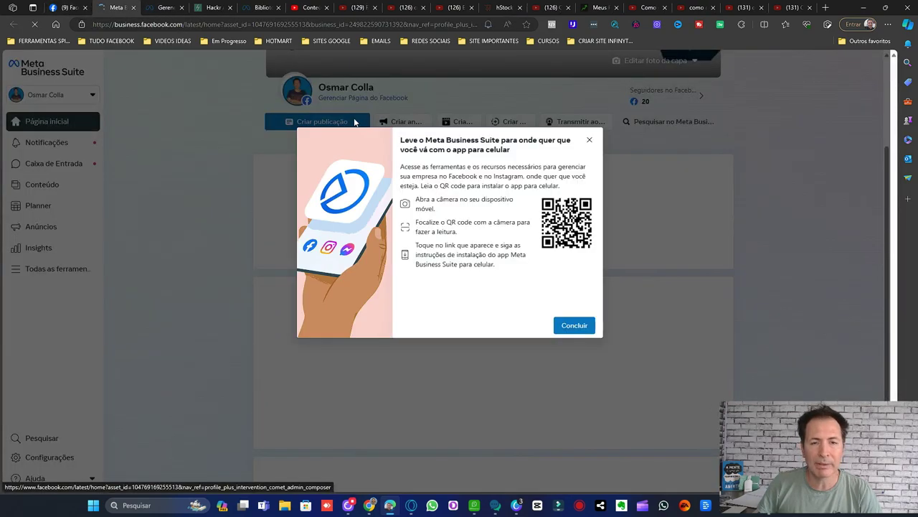
left_click(579, 325)
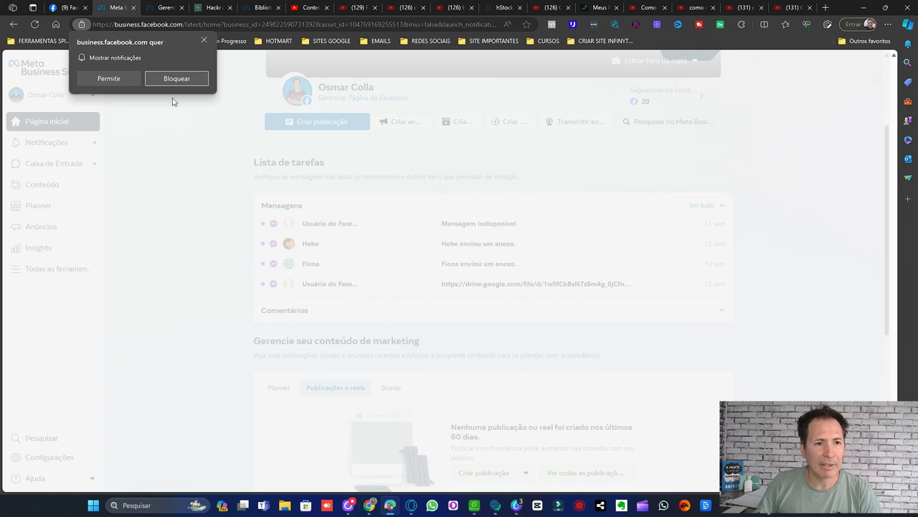
left_click(108, 80)
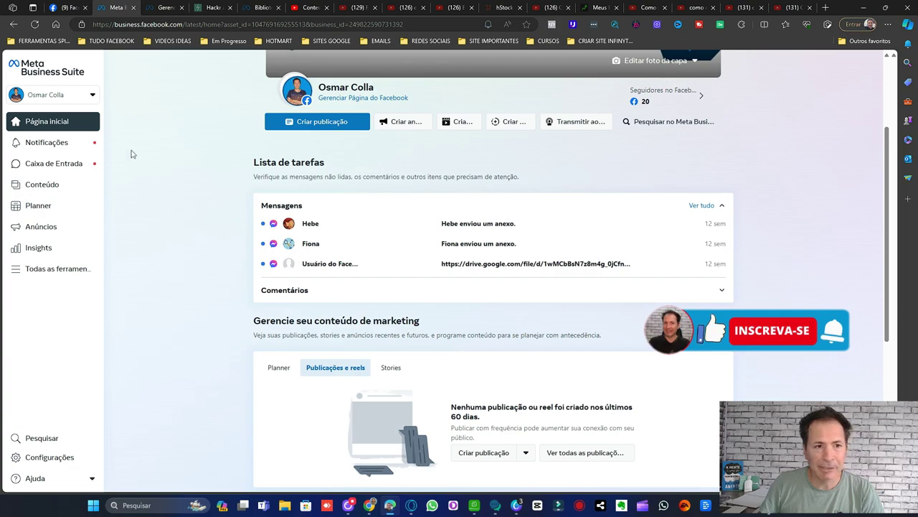
- Open the automations of the page's inbox and start creating a new automation
left_click(62, 166)
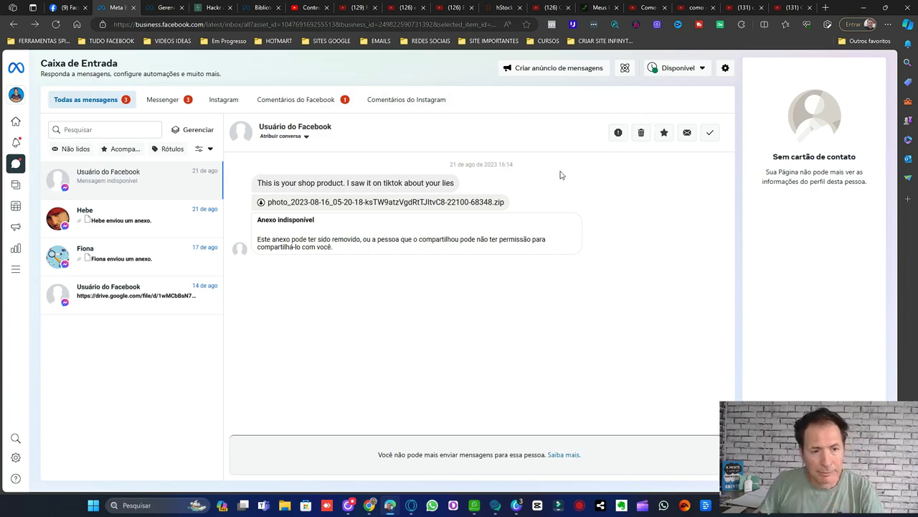
left_click(625, 70)
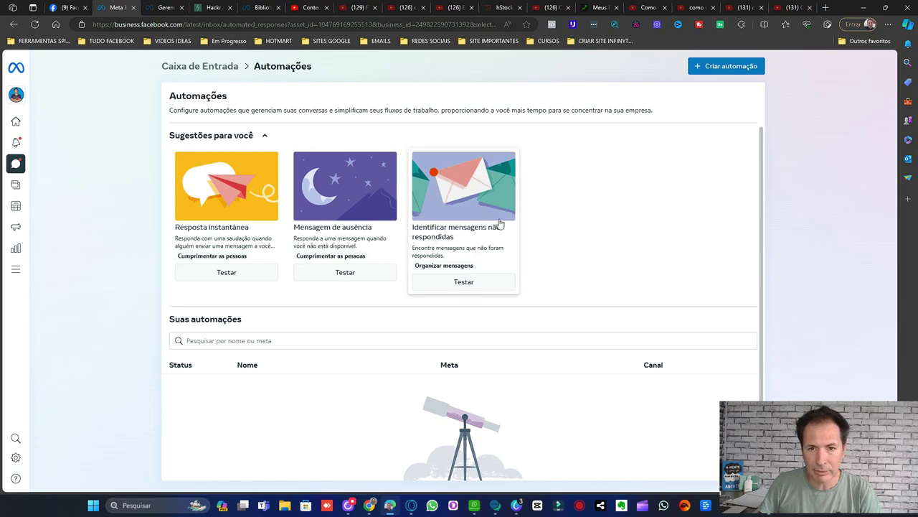
scroll(500, 225, "down", 1)
scroll(463, 201, "up", 1)
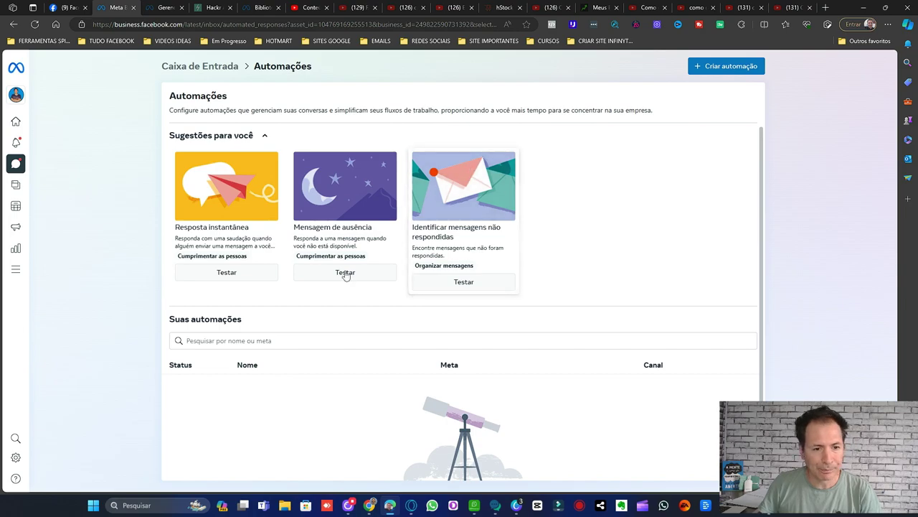
left_click(733, 69)
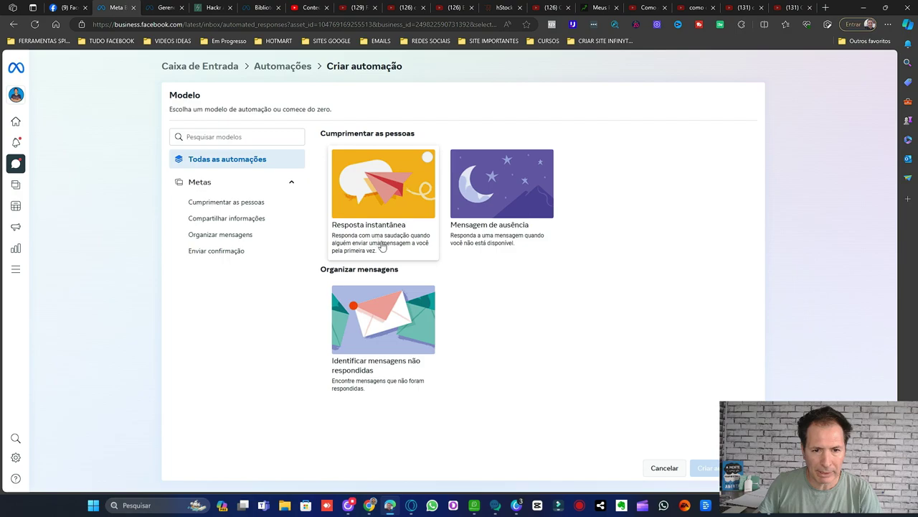
- Browse the automation templates for each goal: greeting people, sharing information, organizing messages and sending confirmation
left_click(237, 203)
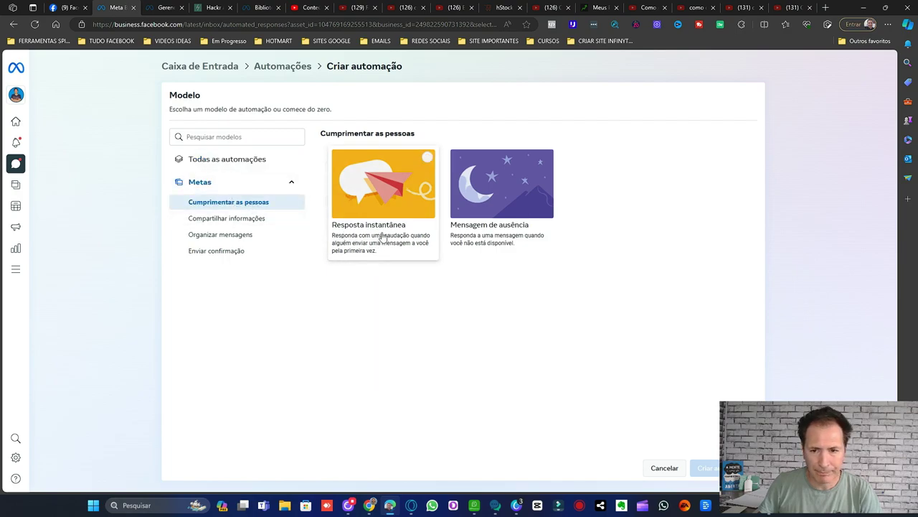
left_click(235, 222)
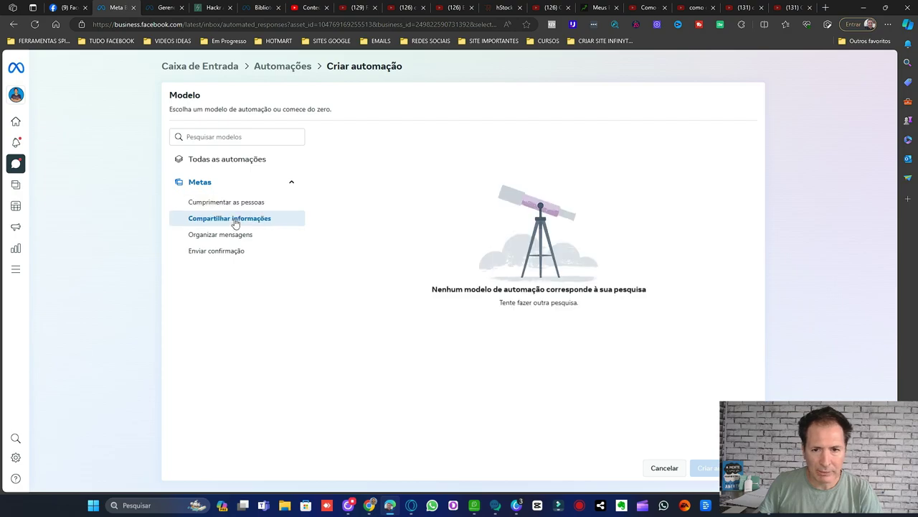
left_click(229, 237)
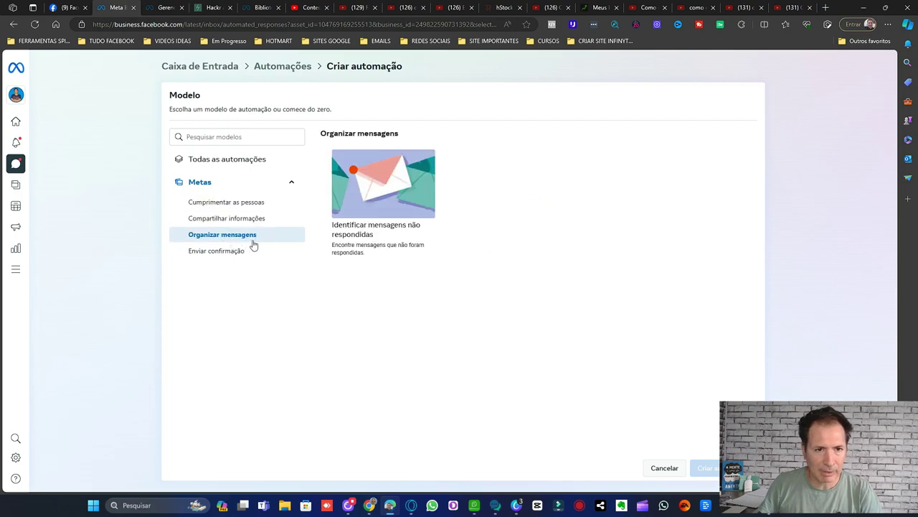
left_click(228, 252)
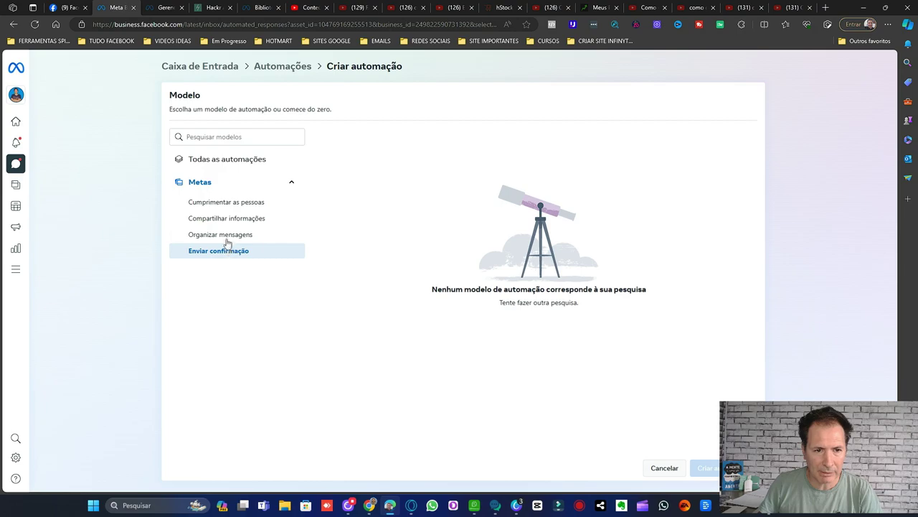
left_click(231, 235)
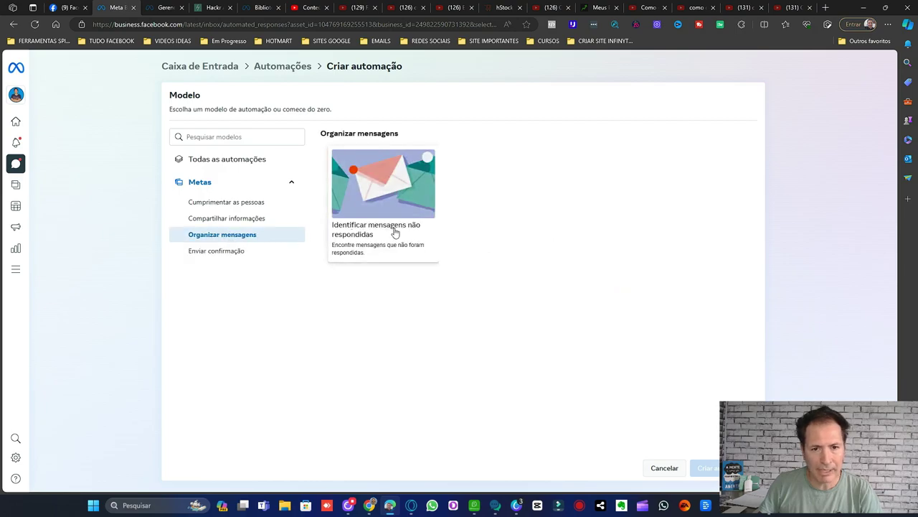
left_click(213, 204)
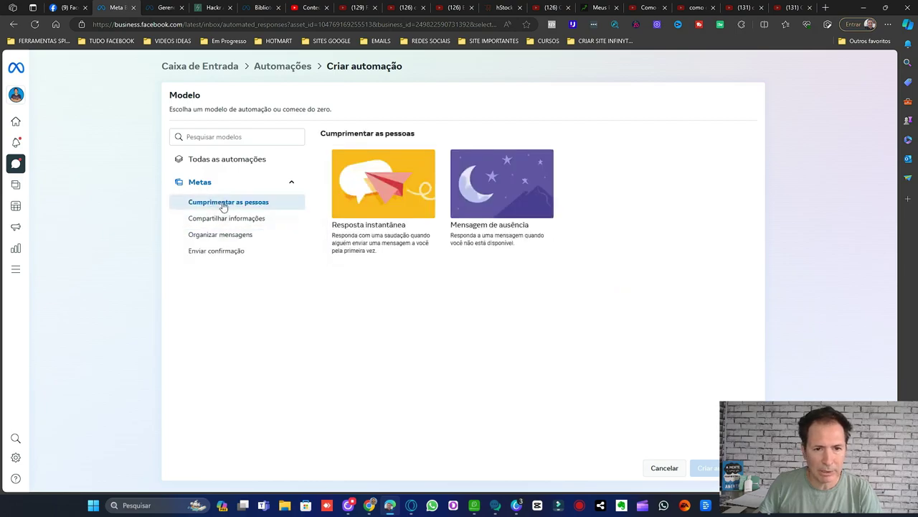
- Create an automation from the "Resposta instantânea" template and enable Messenger as its channel
left_click(365, 237)
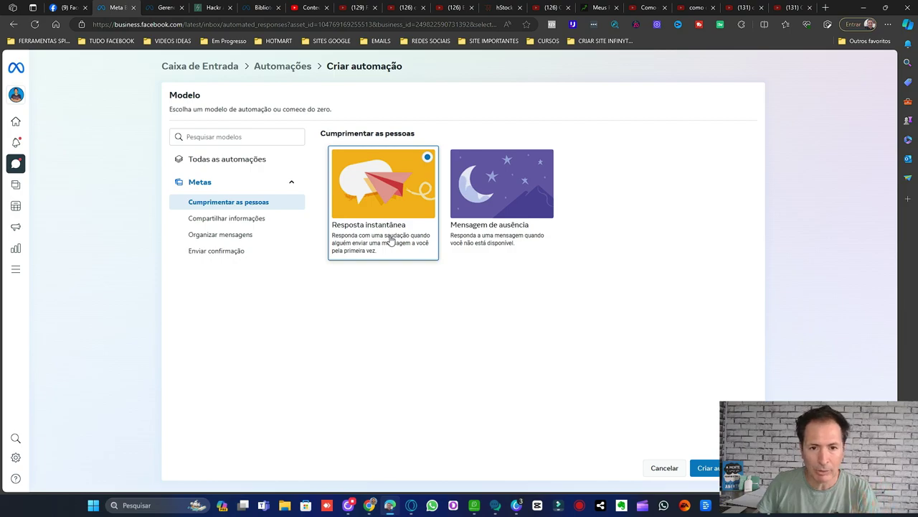
left_click(709, 467)
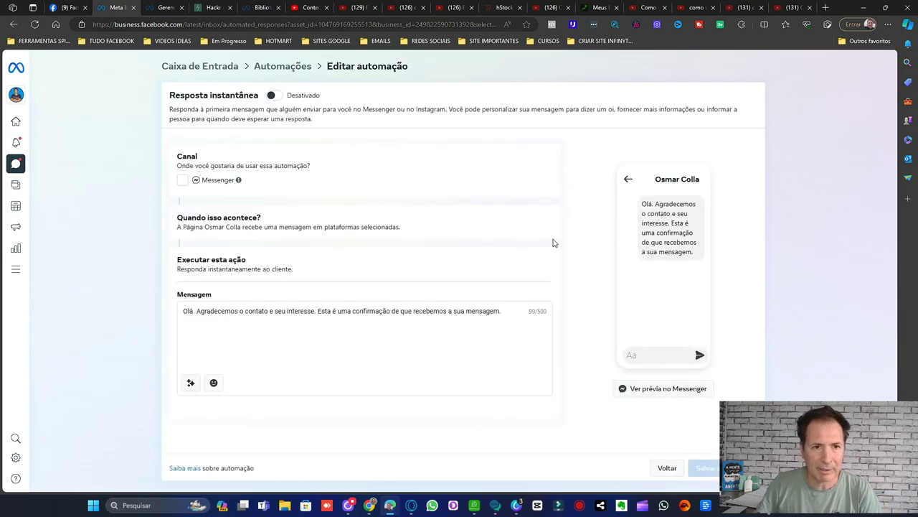
left_click(182, 180)
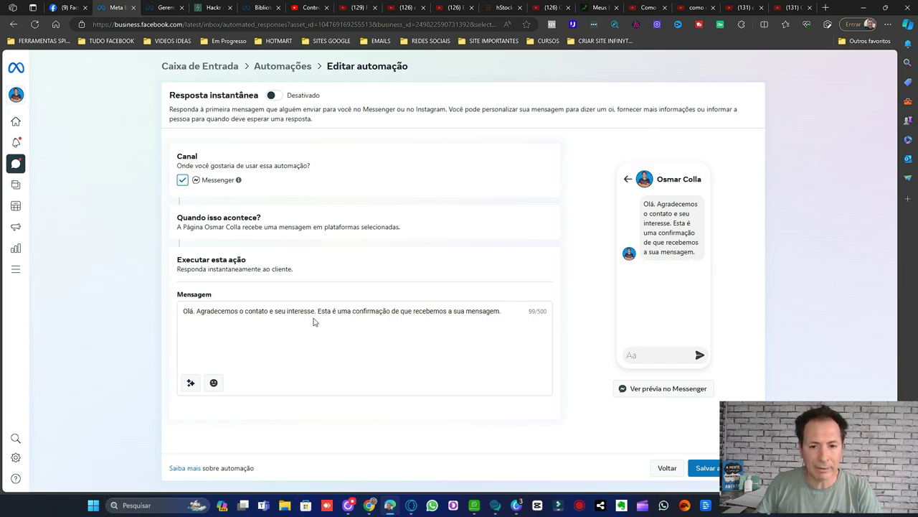
left_click(259, 317)
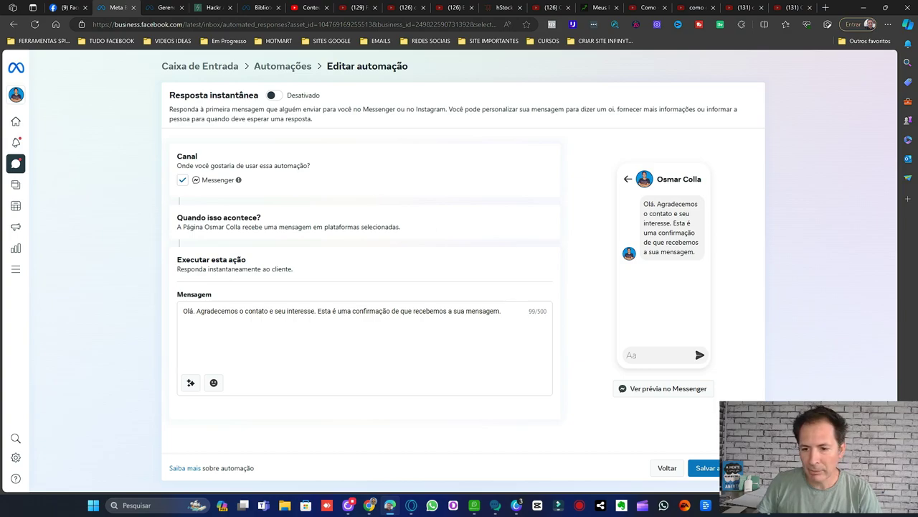
- View the automatic reply in the page's Messenger chat on Facebook, and return to the automation editor
left_click(71, 8)
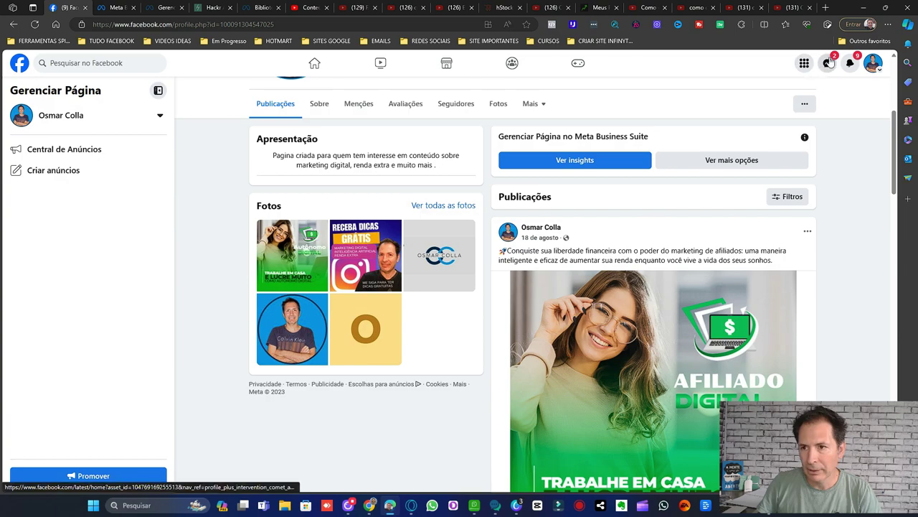
left_click(829, 63)
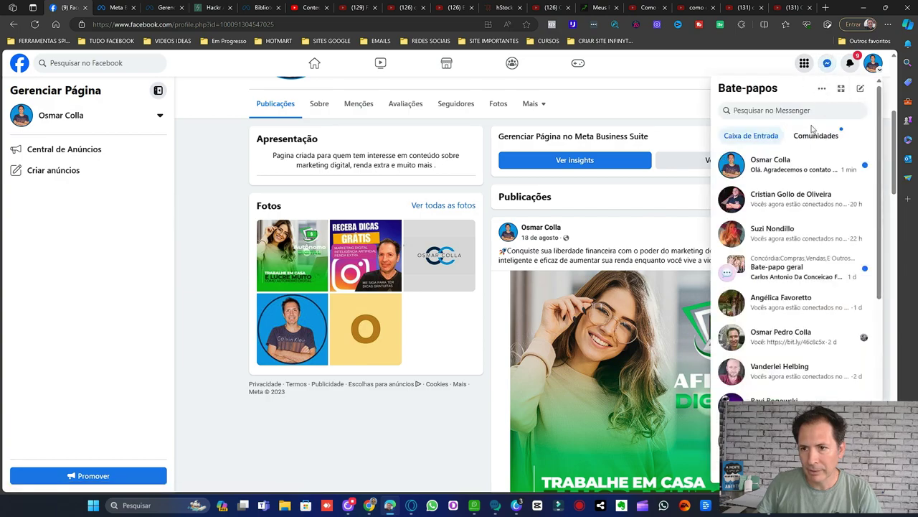
left_click(803, 169)
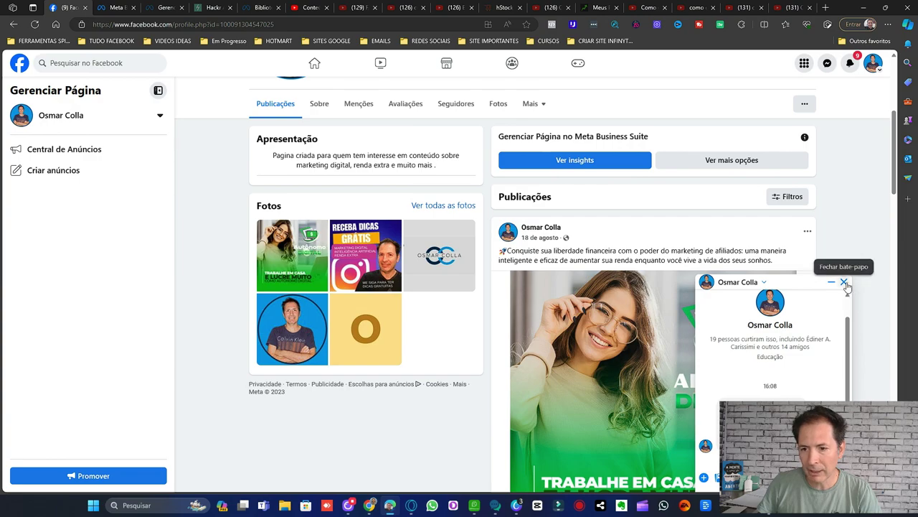
left_click(110, 9)
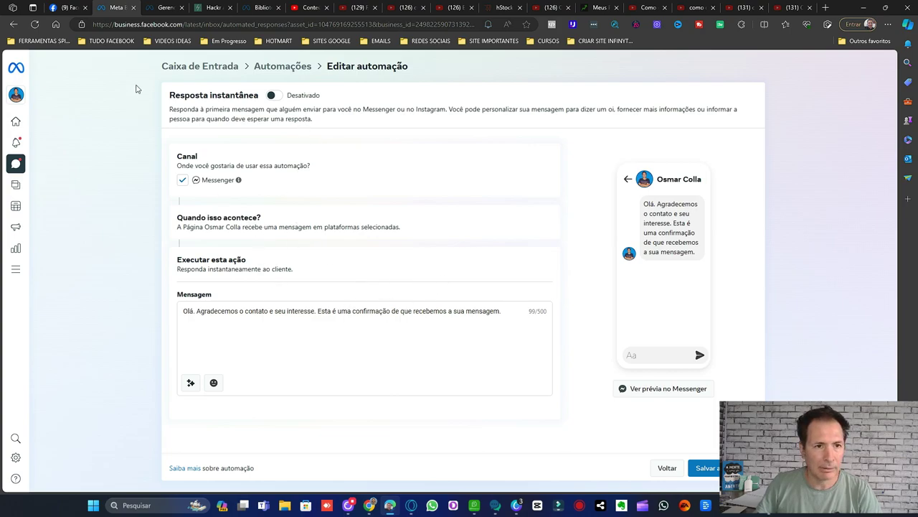
- Leave the instant reply automation without saving and create one from the "Mensagem de ausência" template
left_click(14, 24)
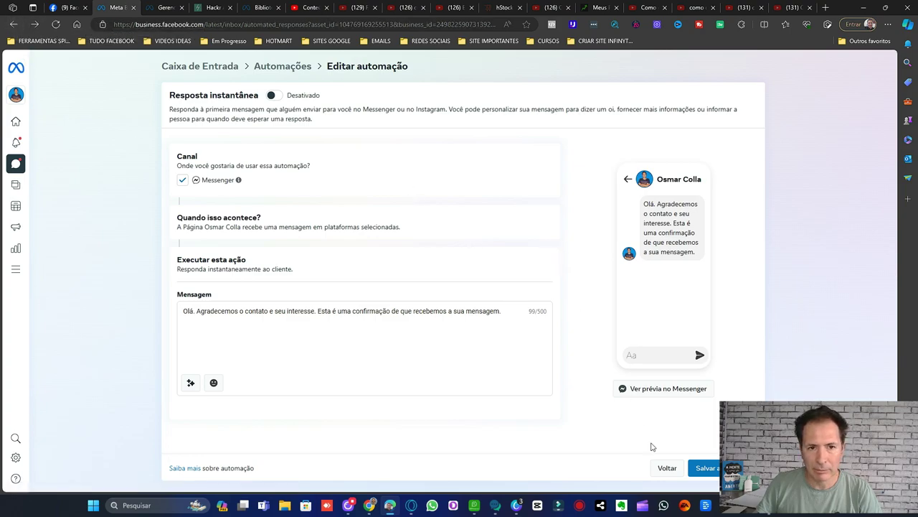
left_click(667, 468)
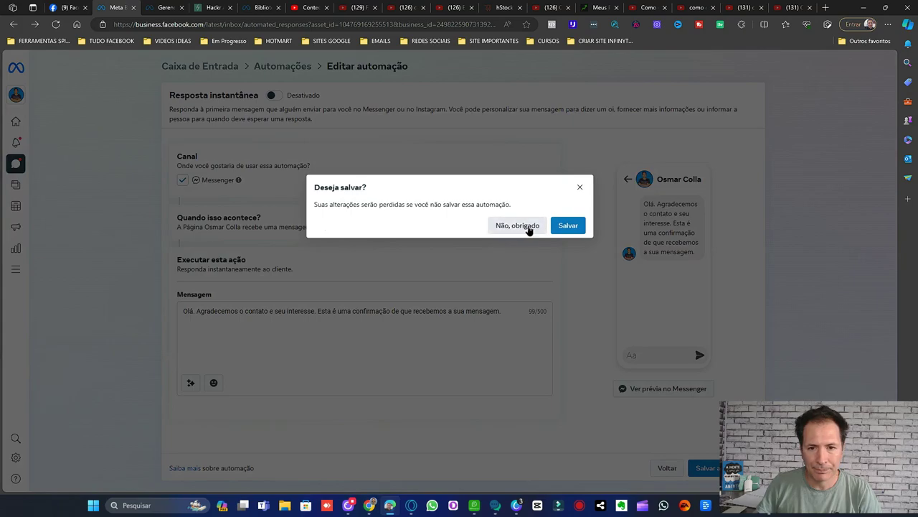
left_click(537, 228)
left_click(510, 234)
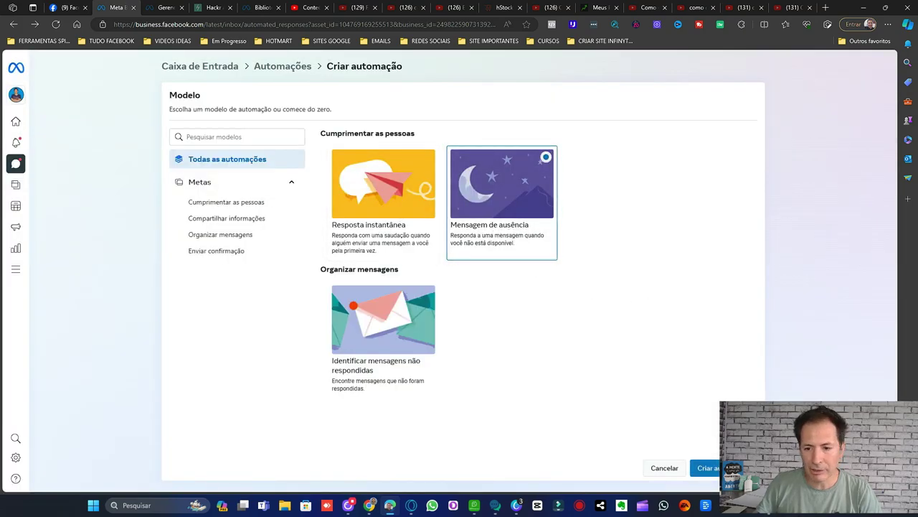
left_click(707, 467)
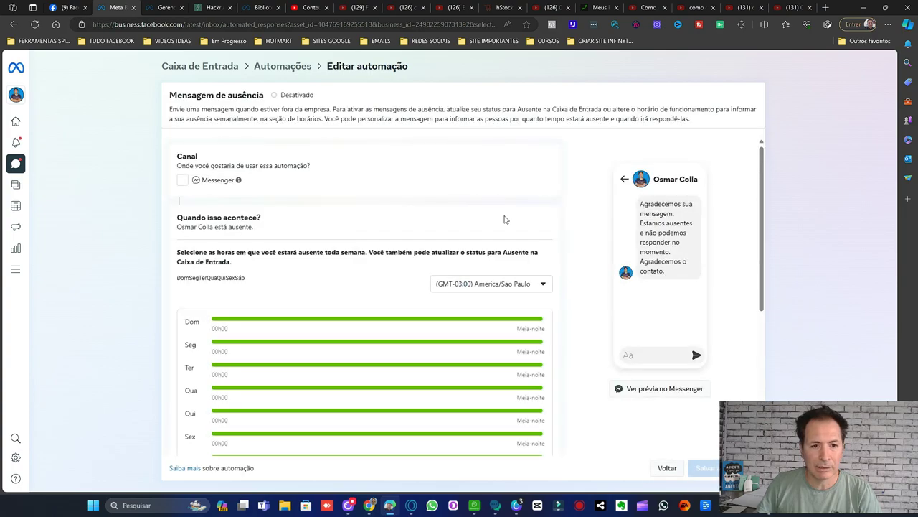
- Examine the away message's weekly availability schedule and reply text, and try its Messenger channel option on and off
scroll(475, 228, "down", 1)
scroll(474, 228, "down", 2)
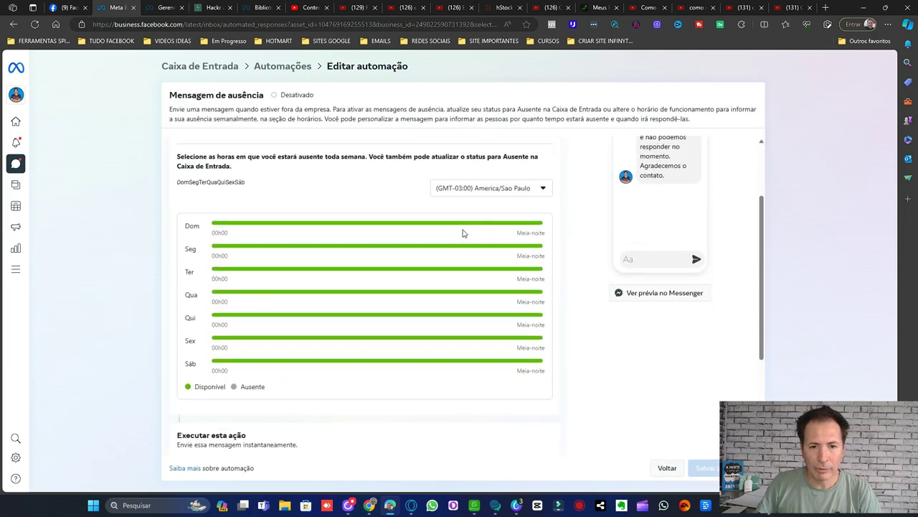
scroll(420, 292, "down", 4)
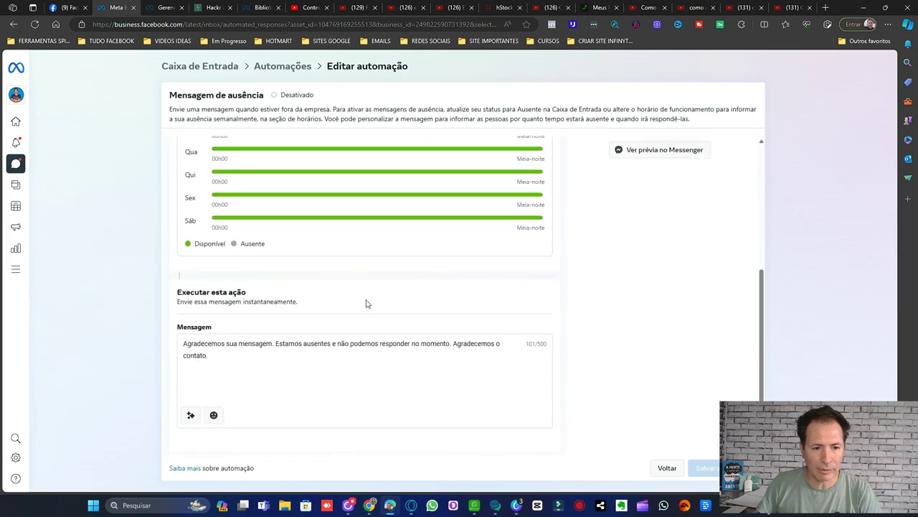
scroll(357, 240, "up", 4)
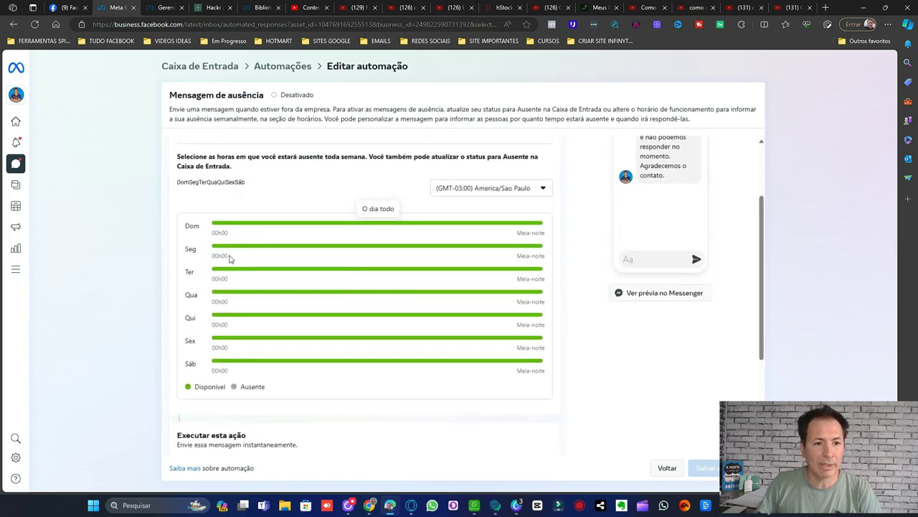
scroll(404, 237, "down", 3)
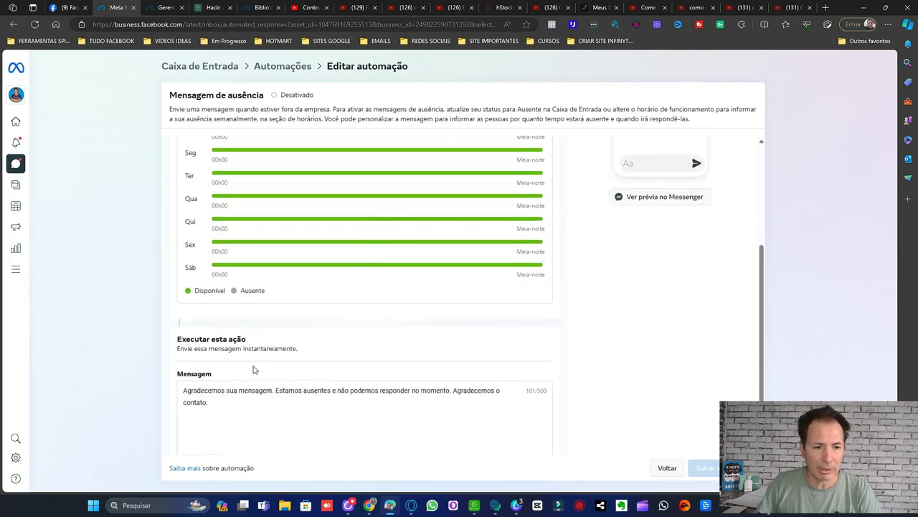
scroll(453, 332, "up", 5)
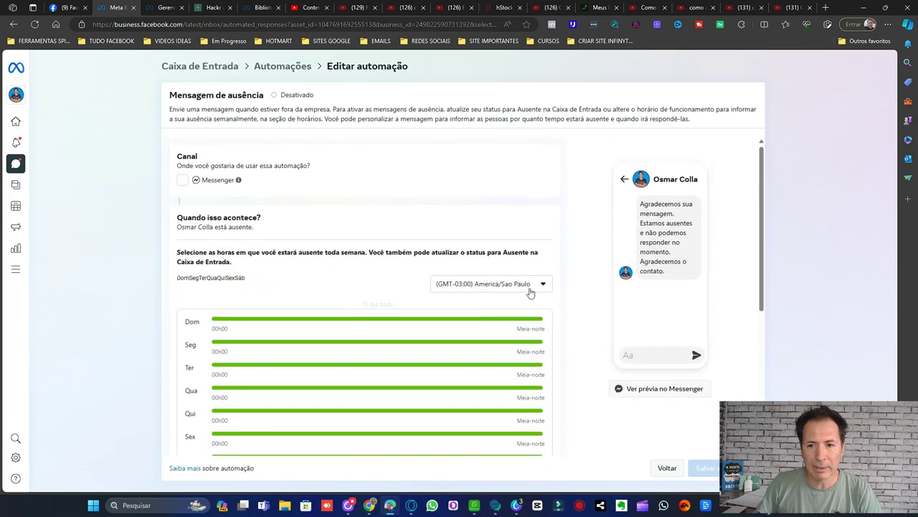
left_click(182, 180)
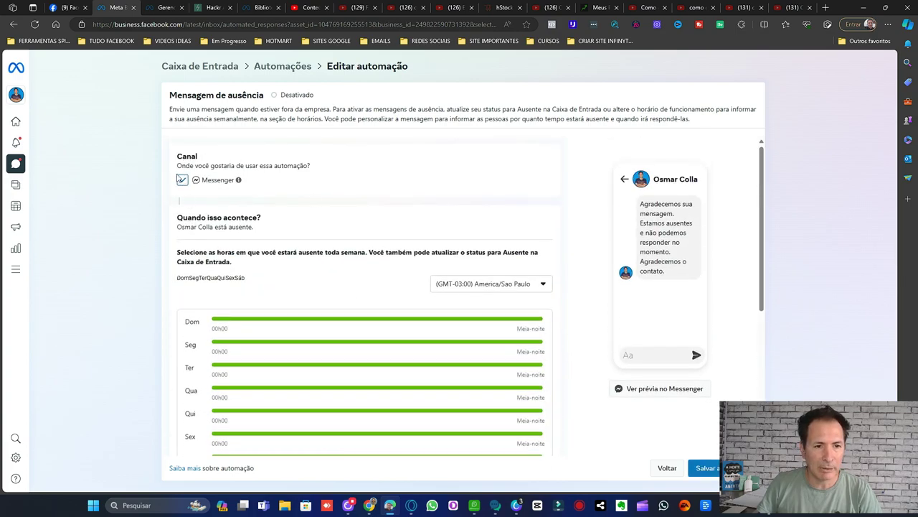
left_click(182, 180)
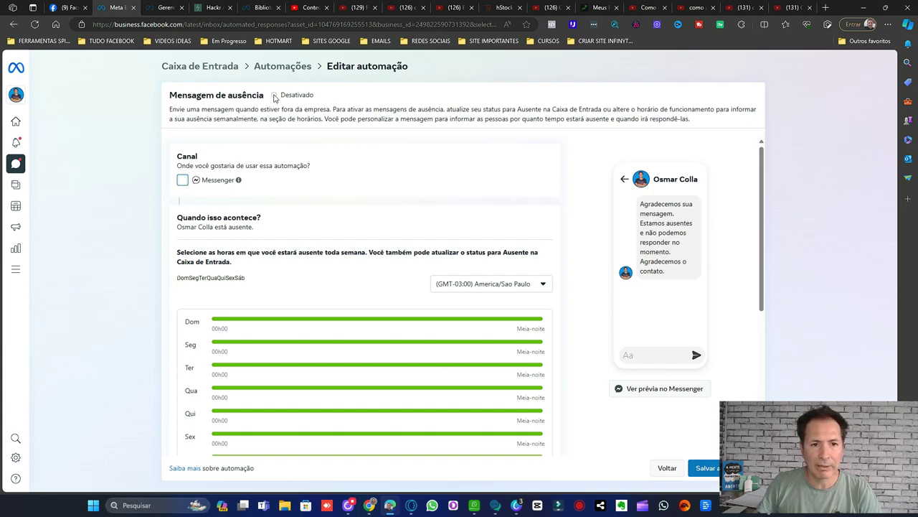
- Inspect the away message's text and personalization option, and review the weekly hours and time zone
scroll(459, 173, "down", 4)
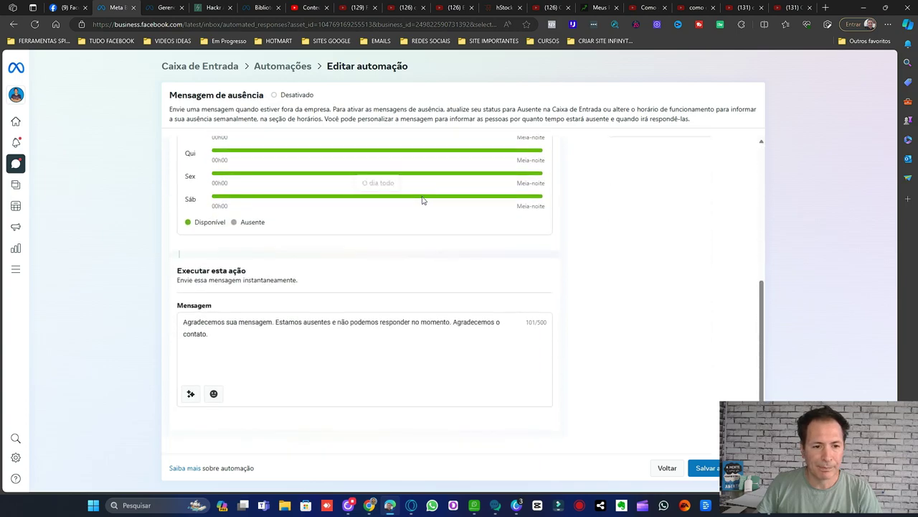
scroll(303, 283, "up", 1)
scroll(304, 287, "down", 1)
left_click(237, 334)
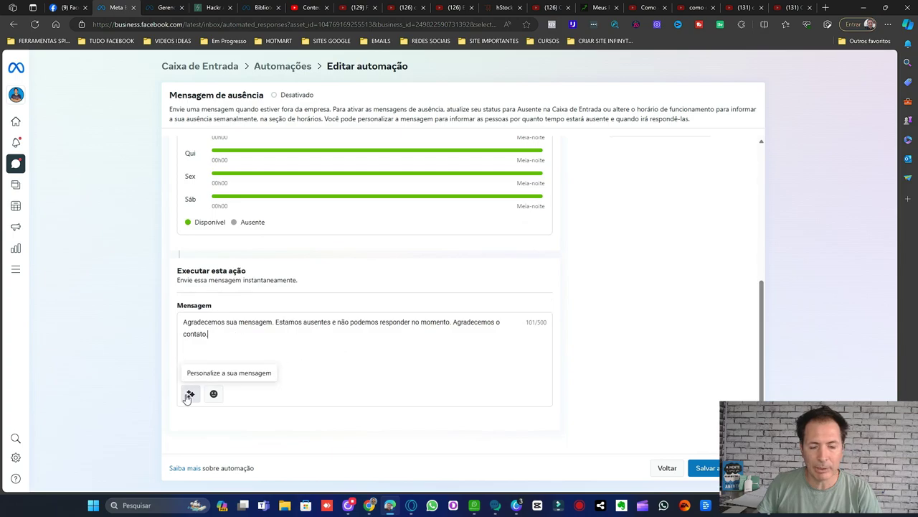
scroll(430, 361, "up", 3)
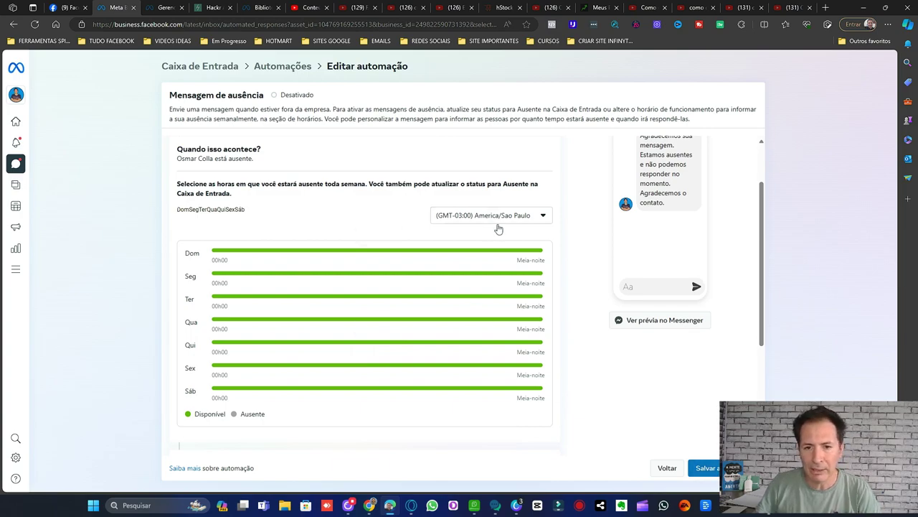
- Review the away message's channel setting, weekly availability hours, reply text and message preview
scroll(416, 268, "up", 2)
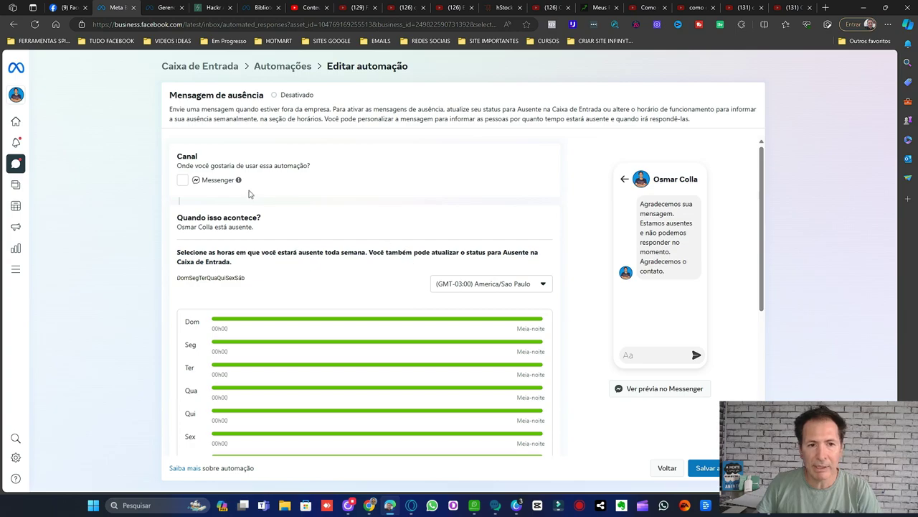
scroll(537, 236, "down", 3)
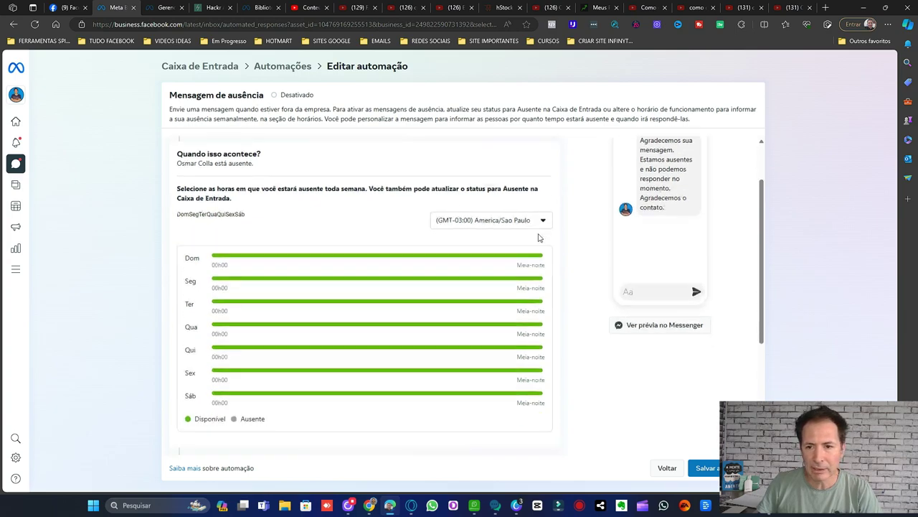
scroll(612, 290, "up", 3)
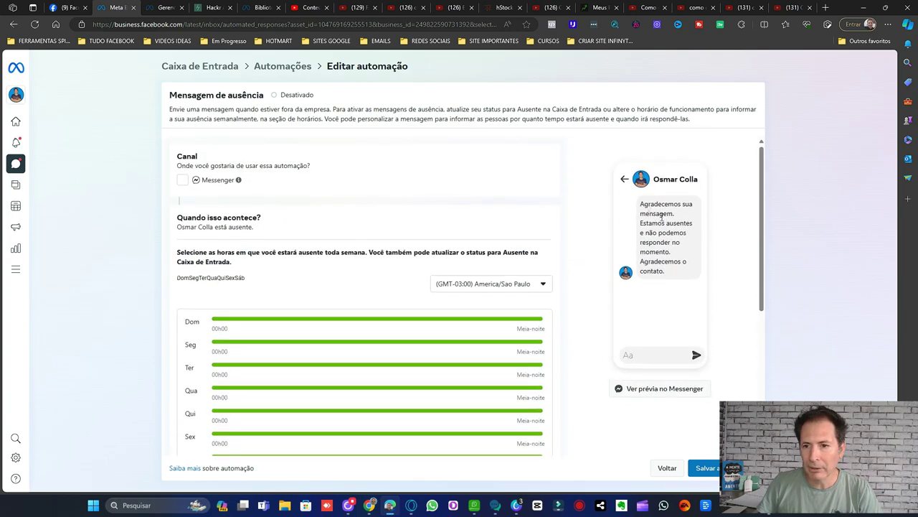
scroll(386, 264, "down", 4)
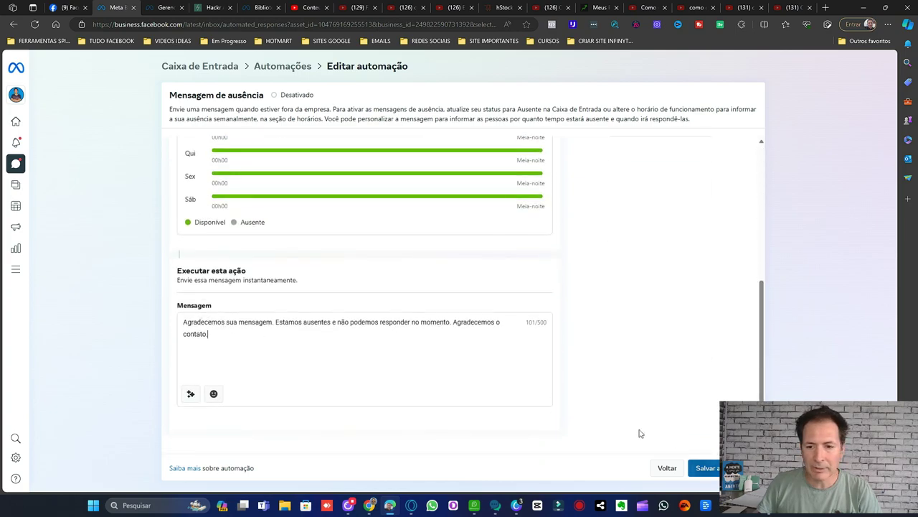
scroll(504, 280, "up", 4)
- Leave the away message without saving and create an automation from the "Identificar mensagens não respondidas" template
left_click(665, 467)
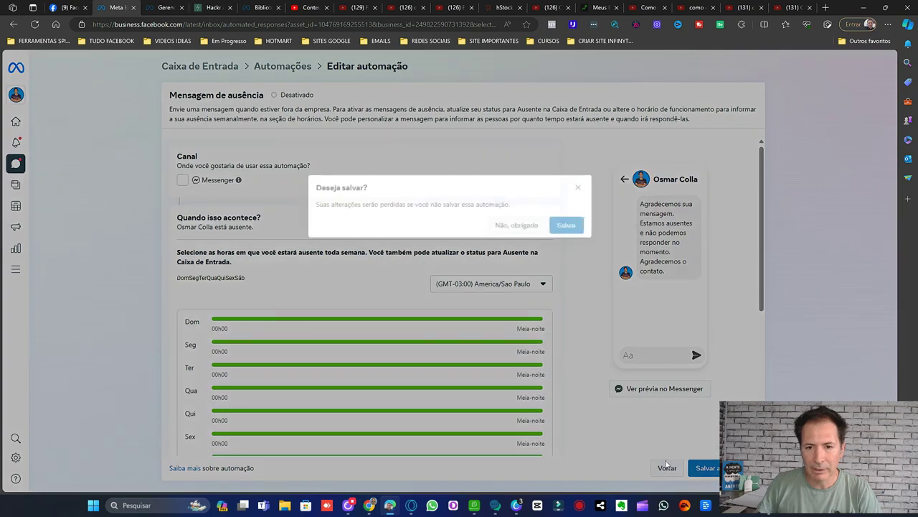
left_click(526, 229)
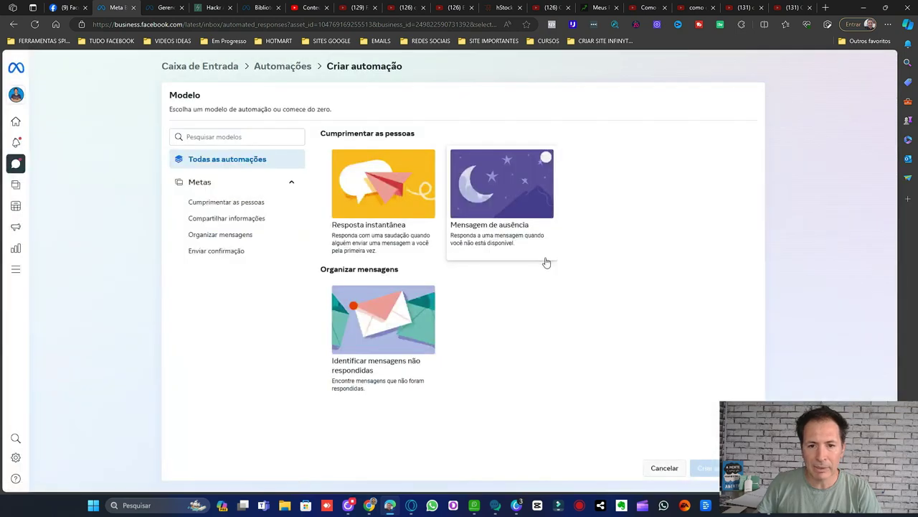
left_click(386, 371)
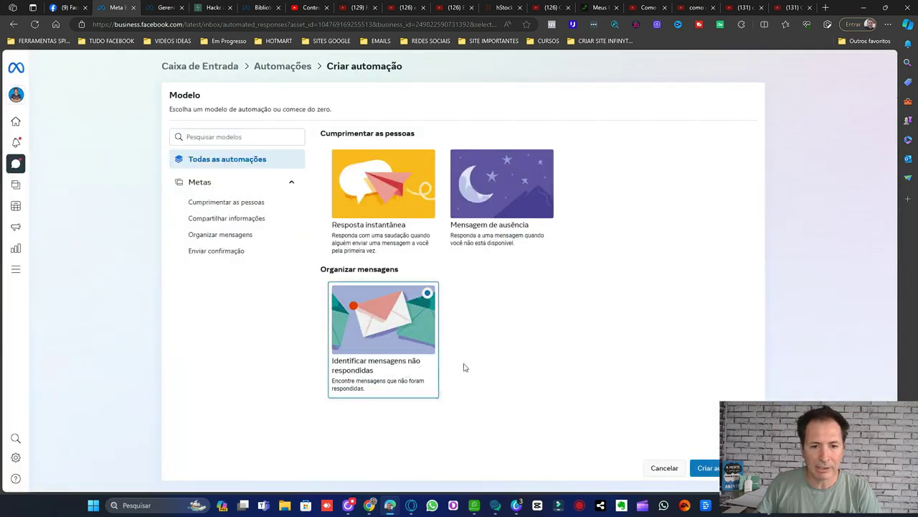
left_click(703, 467)
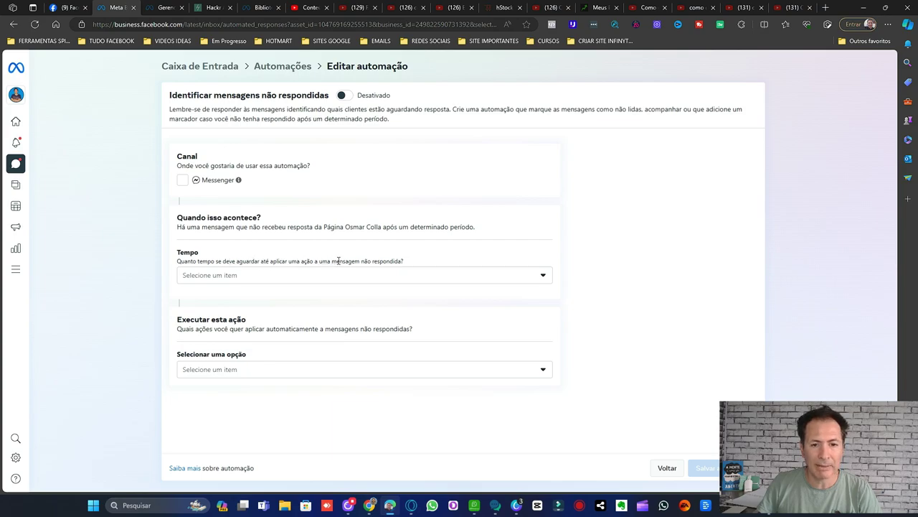
- Inspect the waiting-time choices and the automatic actions available for unanswered messages, without selecting any
left_click(545, 278)
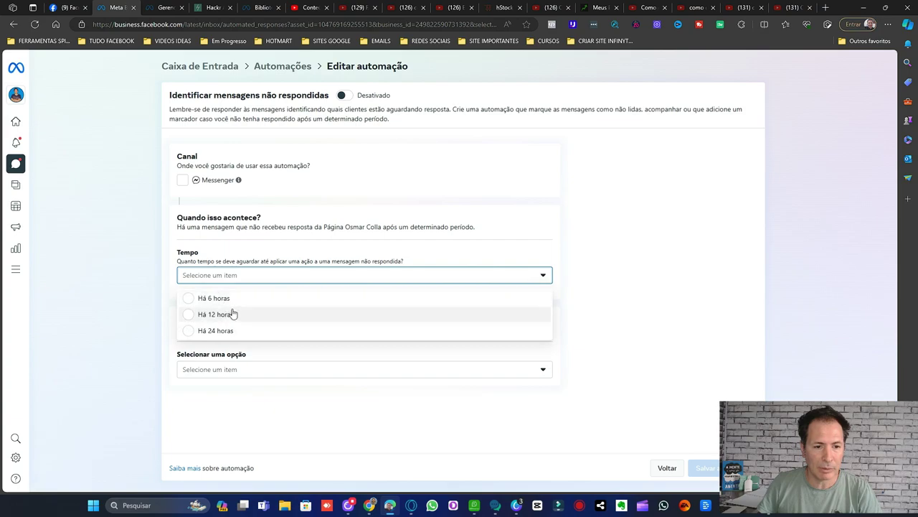
left_click(490, 223)
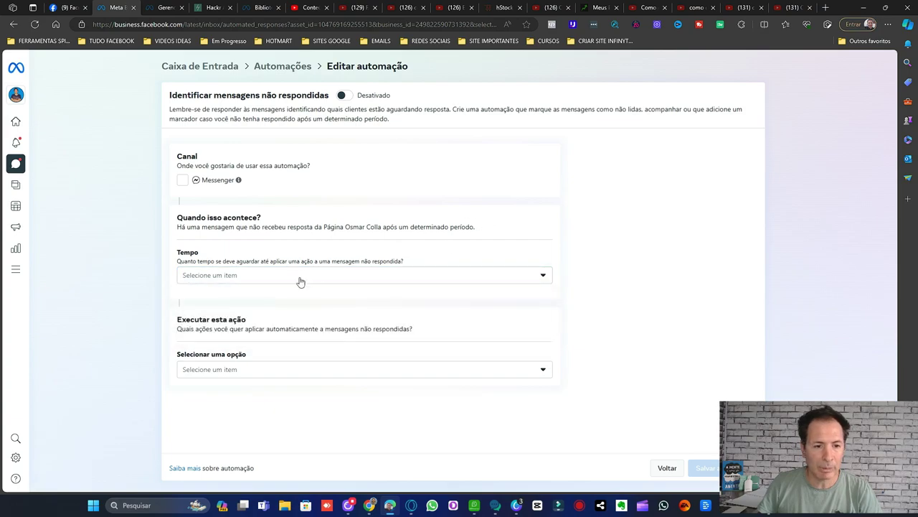
left_click(253, 374)
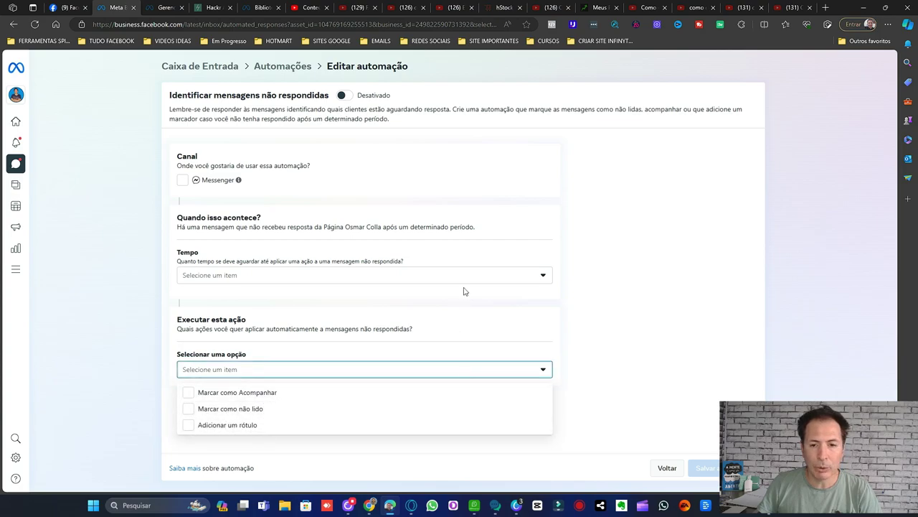
left_click(479, 255)
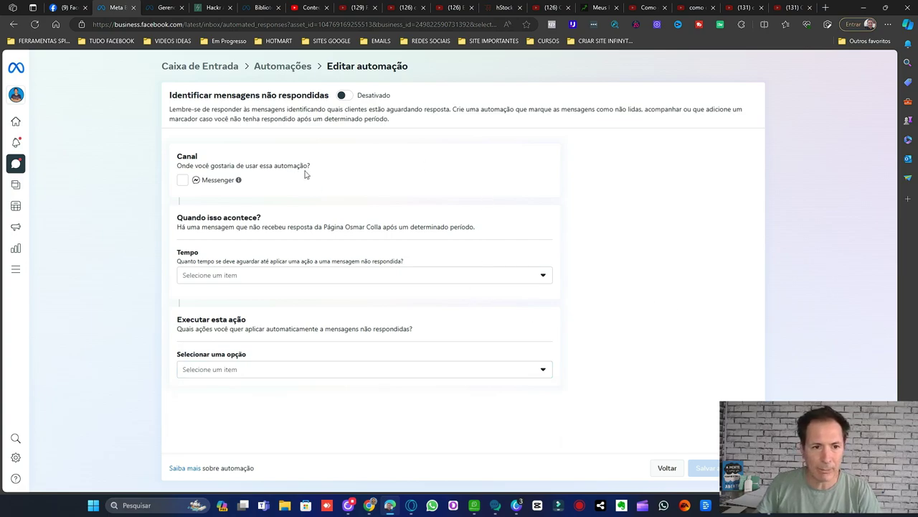
- Try the Messenger channel option for the unanswered-message automation, and return to the template list without saving
left_click(196, 183)
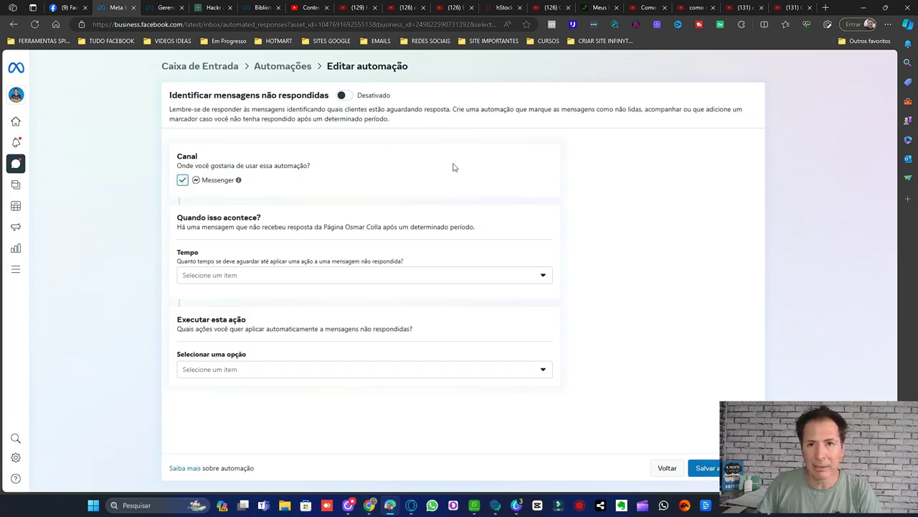
left_click(667, 470)
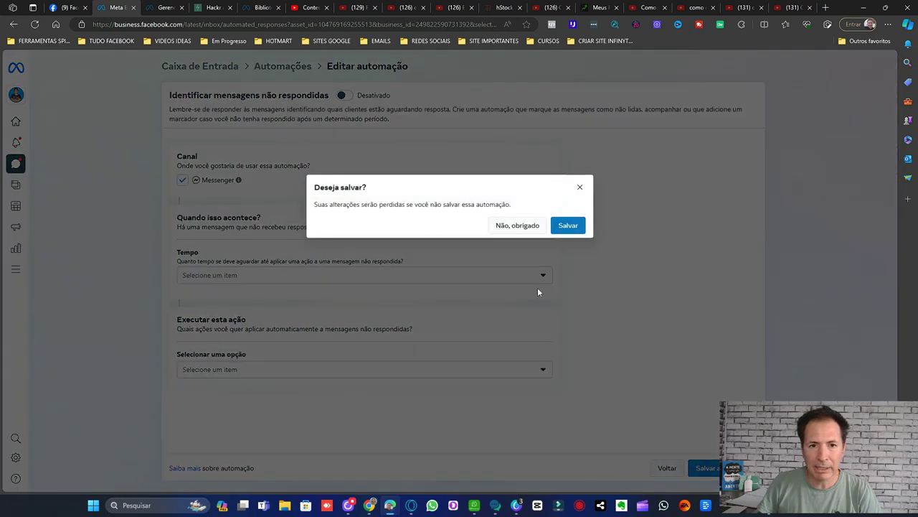
left_click(528, 226)
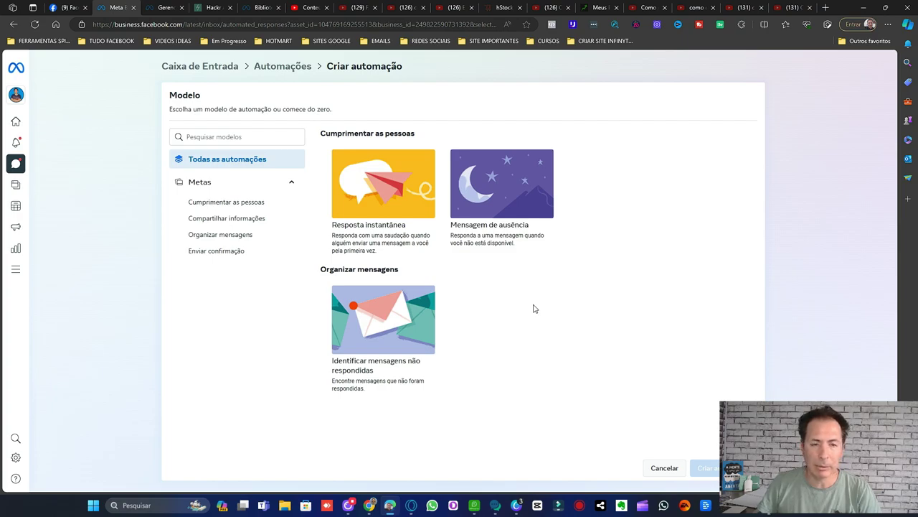
- View the automation templates under the "Organizar mensagens" goal
left_click(221, 237)
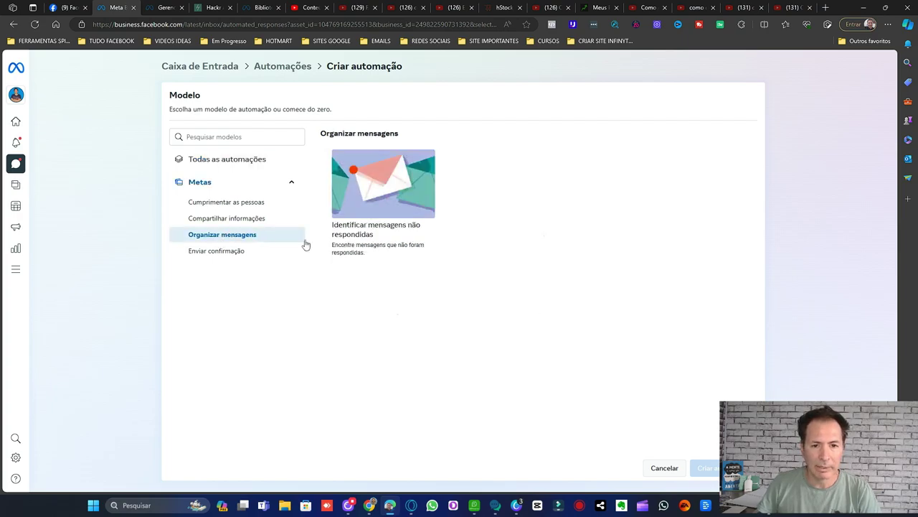